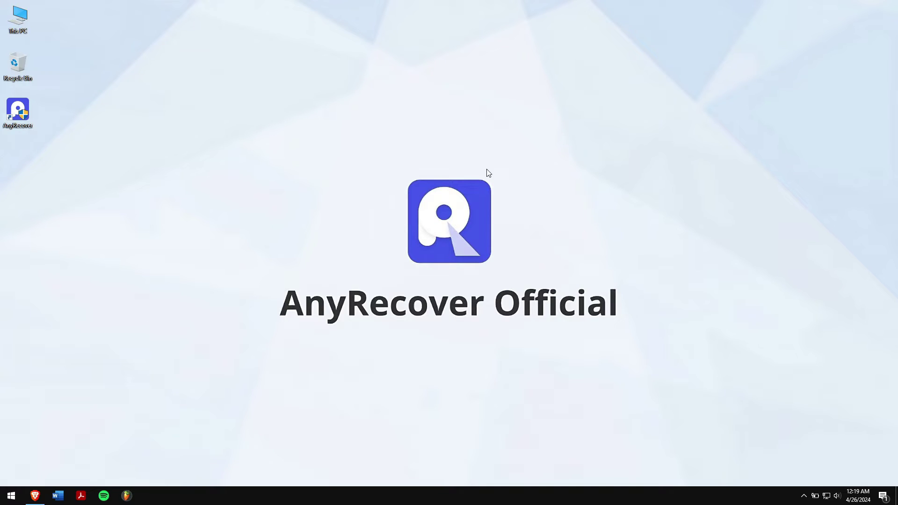
# Step: Refresh the Windows desktop from its right-click menu
pyautogui.rightClick(304, 148)
pyautogui.click(347, 177)
# Step: In the Instagram tab, go through More > Your activity > Download your information and continue
pyautogui.click(35, 499)
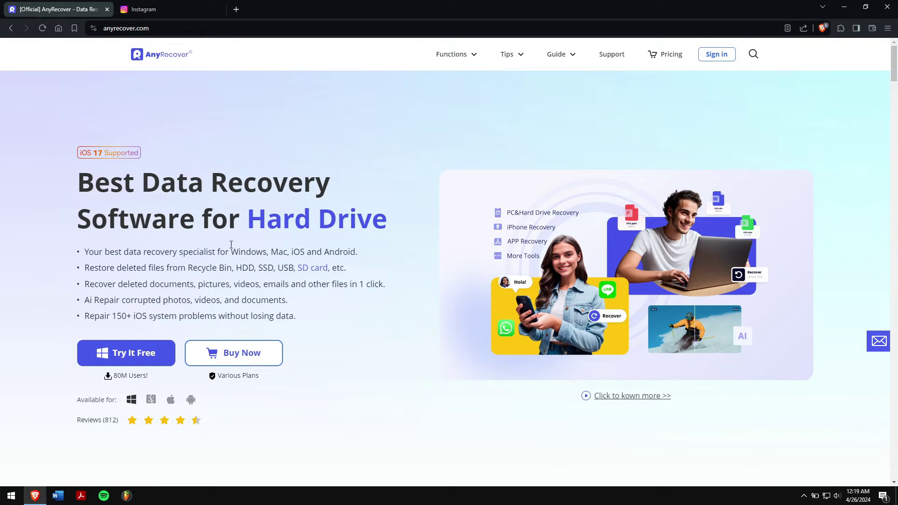
pyautogui.click(139, 10)
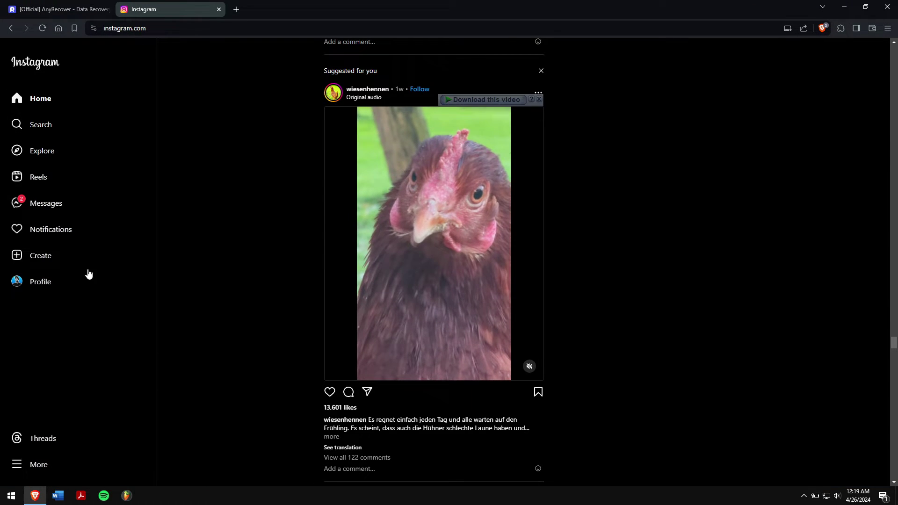
pyautogui.click(39, 468)
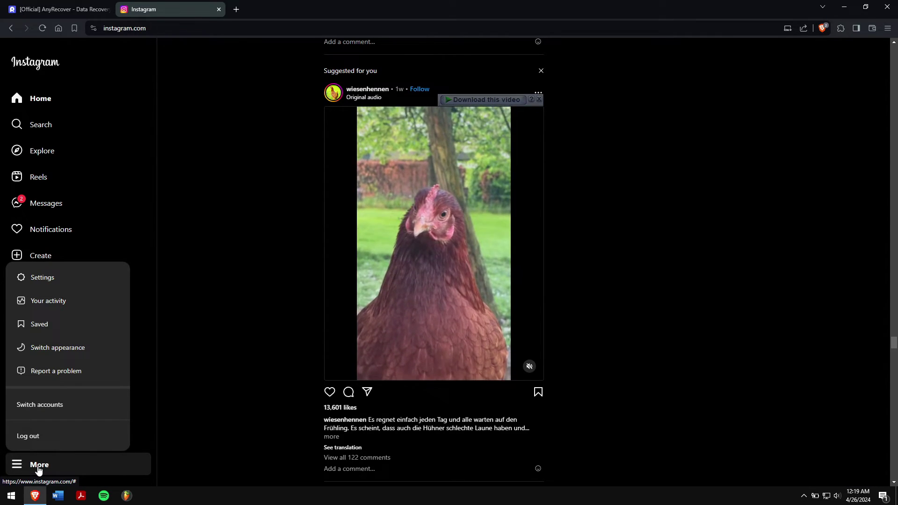
pyautogui.click(79, 300)
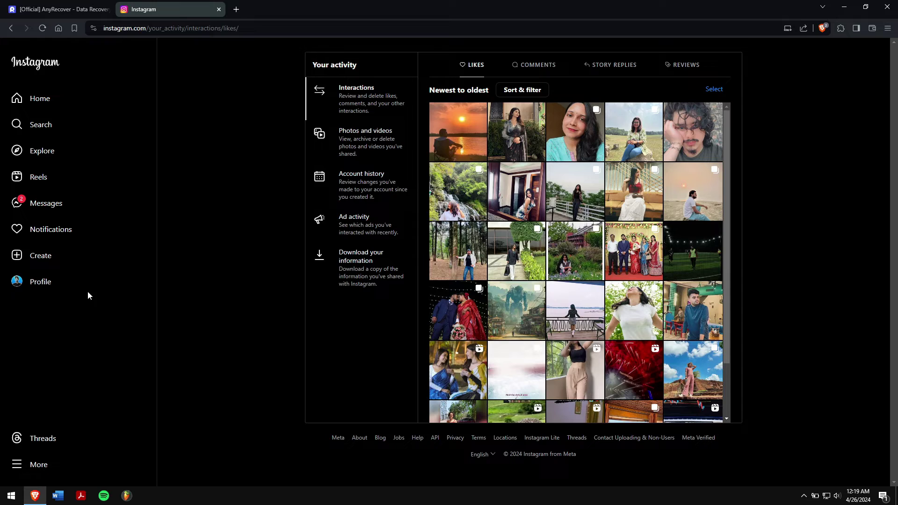
pyautogui.click(358, 279)
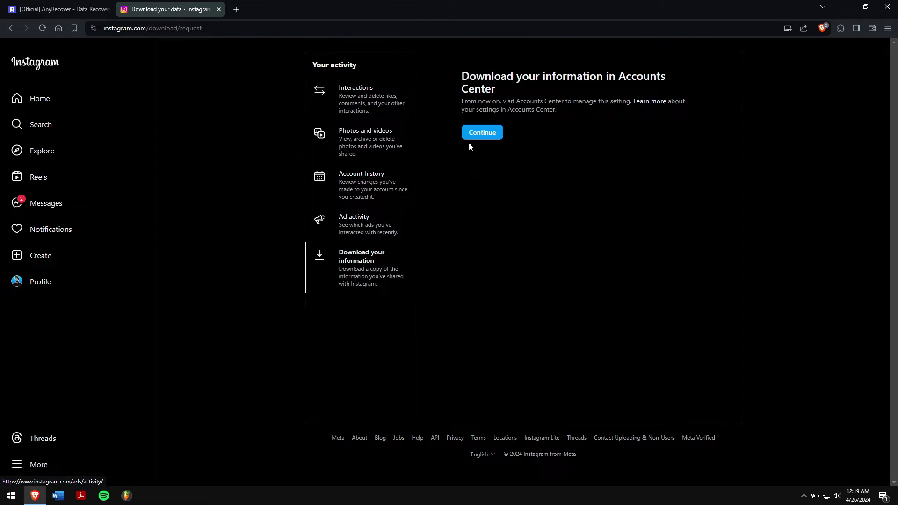
pyautogui.click(486, 132)
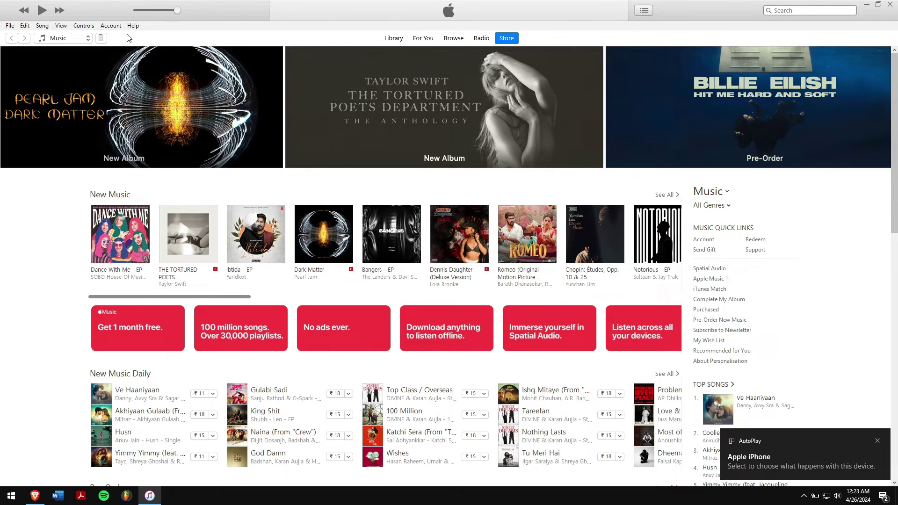
# Step: Review the iPhone 13 mini's summary and backup details, then close iTunes
pyautogui.click(102, 38)
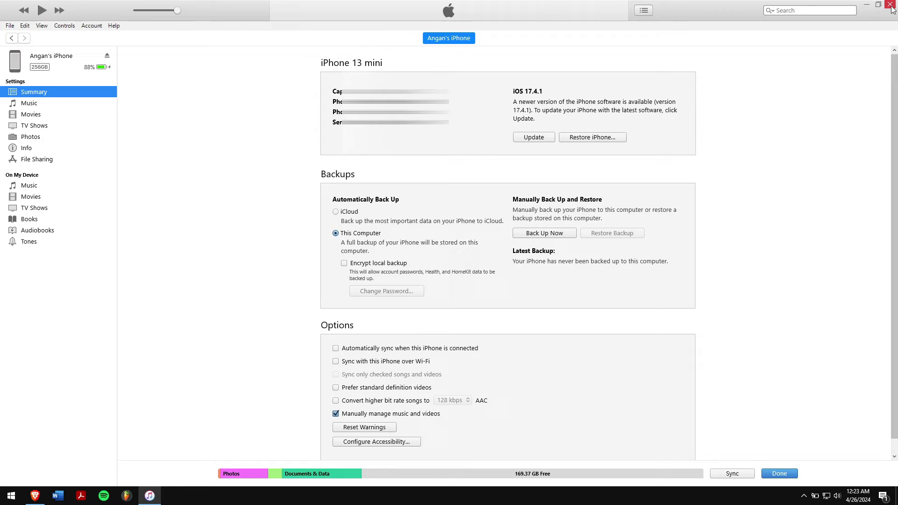
pyautogui.click(890, 6)
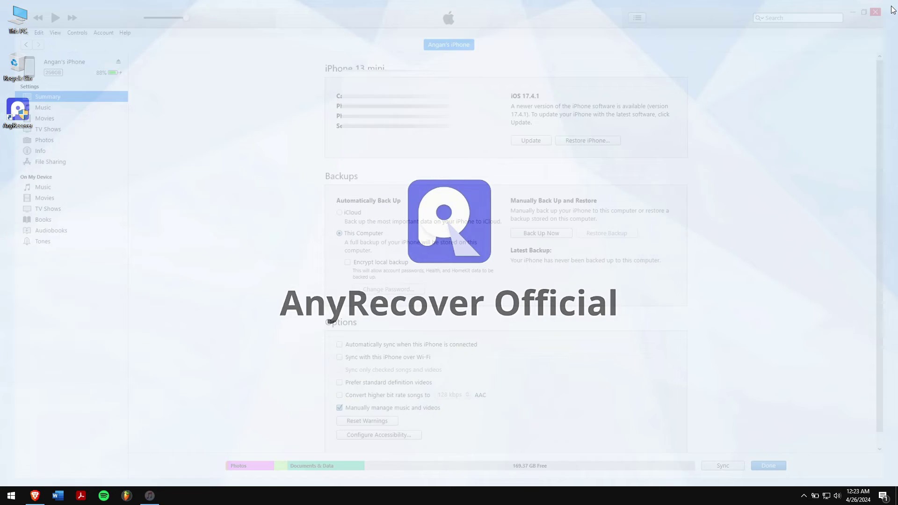
# Step: Refresh the desktop, view anyrecover.com in Brave, and launch AnyRecover Data Recovery
pyautogui.rightClick(290, 170)
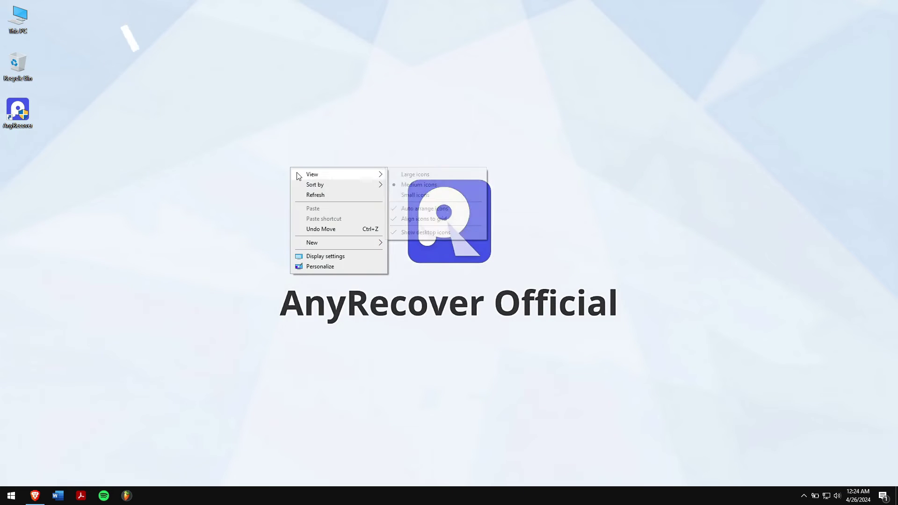
pyautogui.click(335, 194)
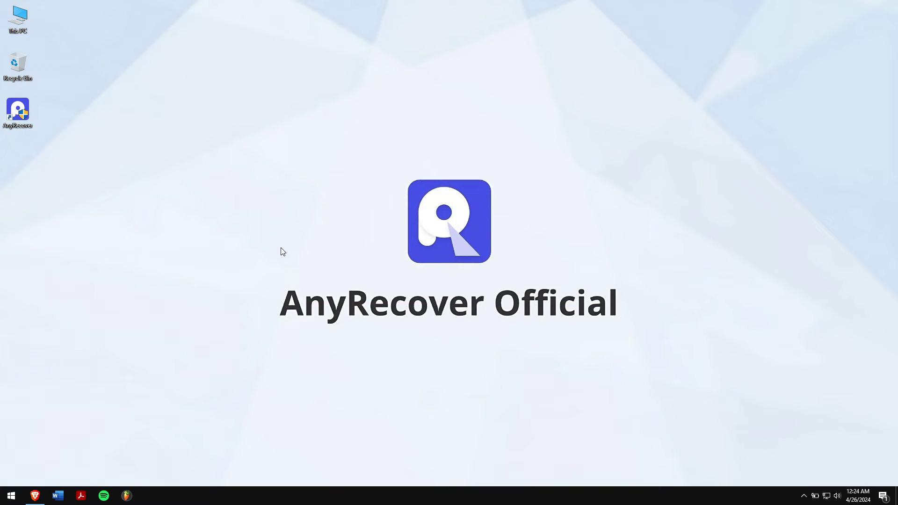
pyautogui.moveTo(265, 250); pyautogui.dragTo(645, 341)
pyautogui.click(35, 495)
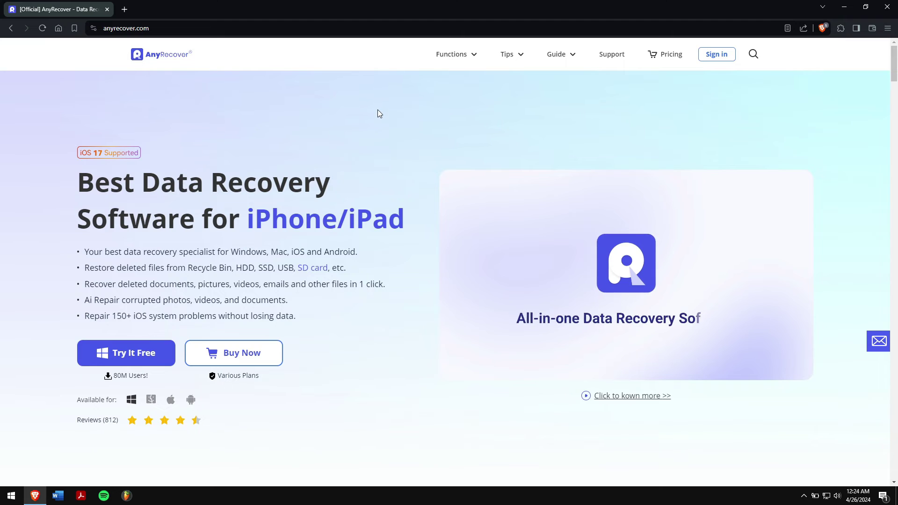
pyautogui.middleClick(379, 114)
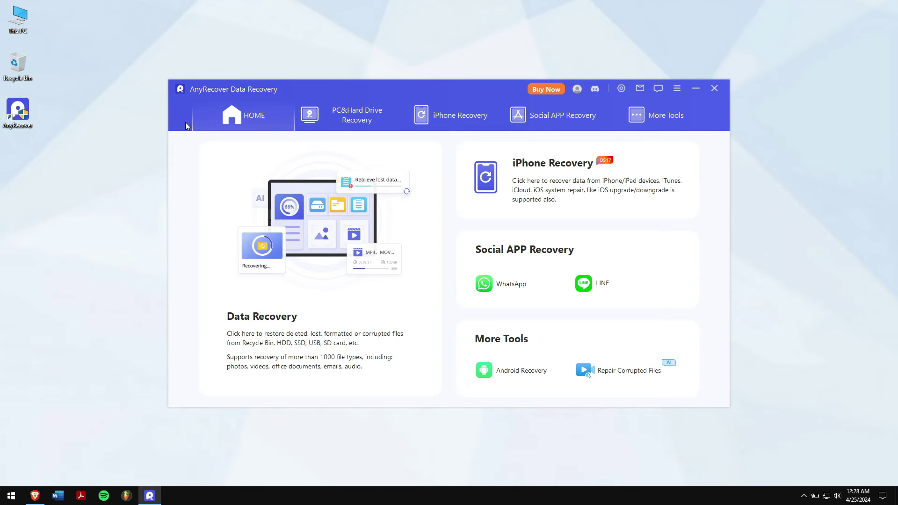
# Step: Open Android Recovery's Recover Phone Data and select the SM6150 phone instead of AX88179
pyautogui.click(541, 366)
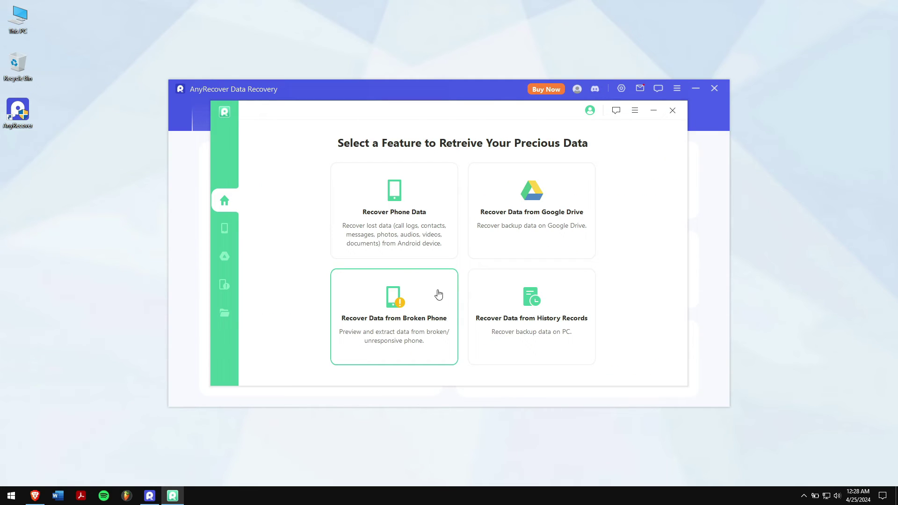
pyautogui.click(447, 226)
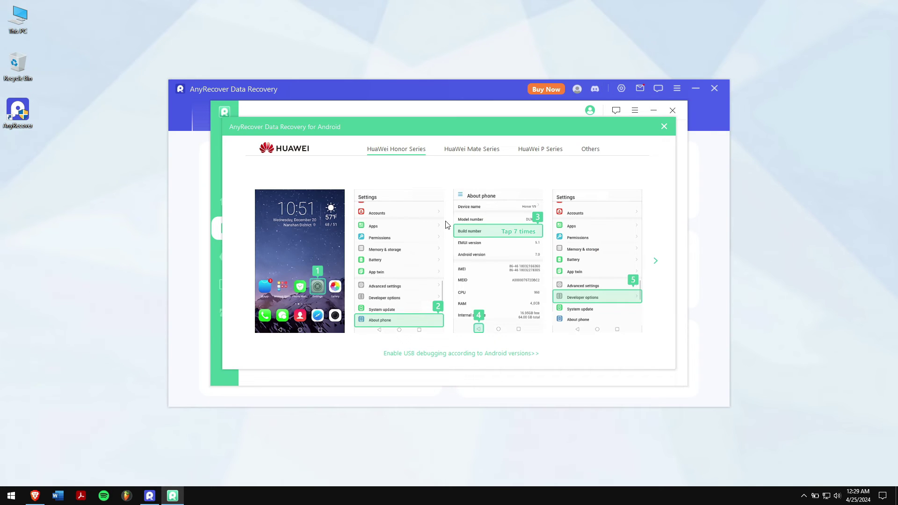
pyautogui.press('Escape')
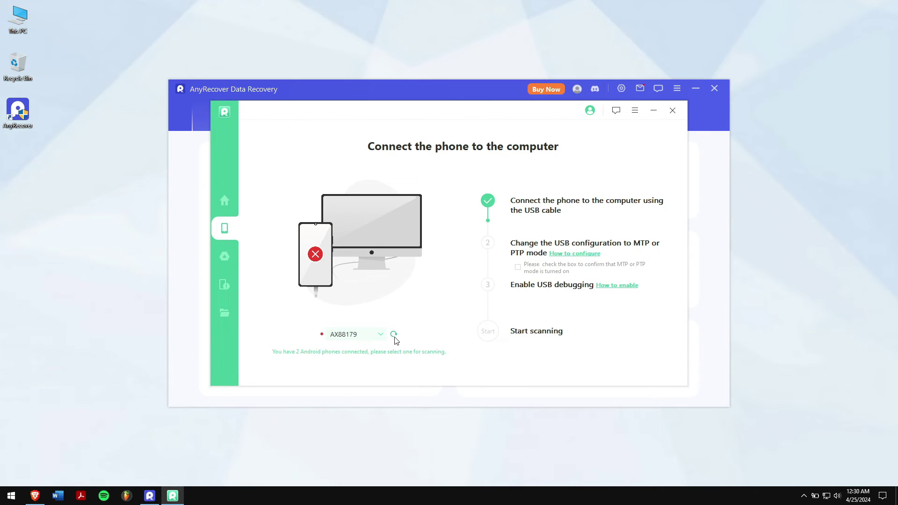
pyautogui.click(381, 335)
pyautogui.click(363, 348)
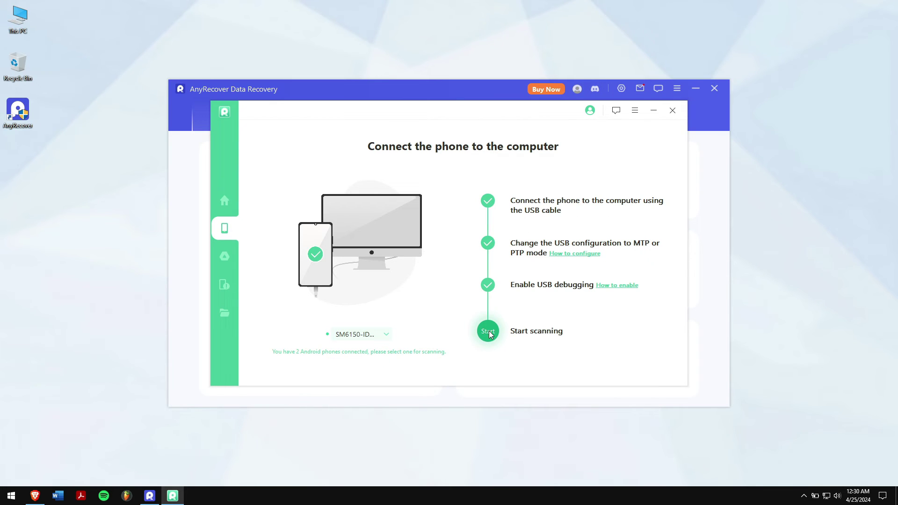
# Step: Start a Full Scan of the selected Android phone
pyautogui.click(671, 110)
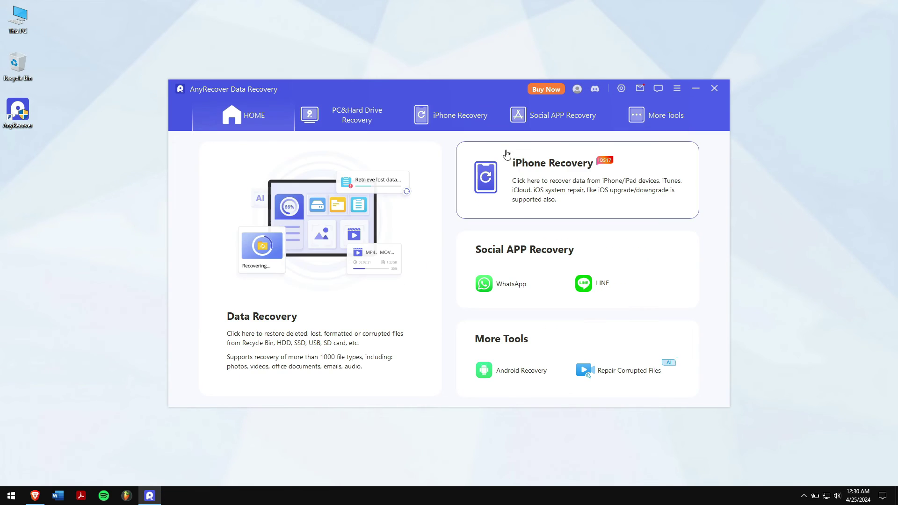
pyautogui.click(484, 125)
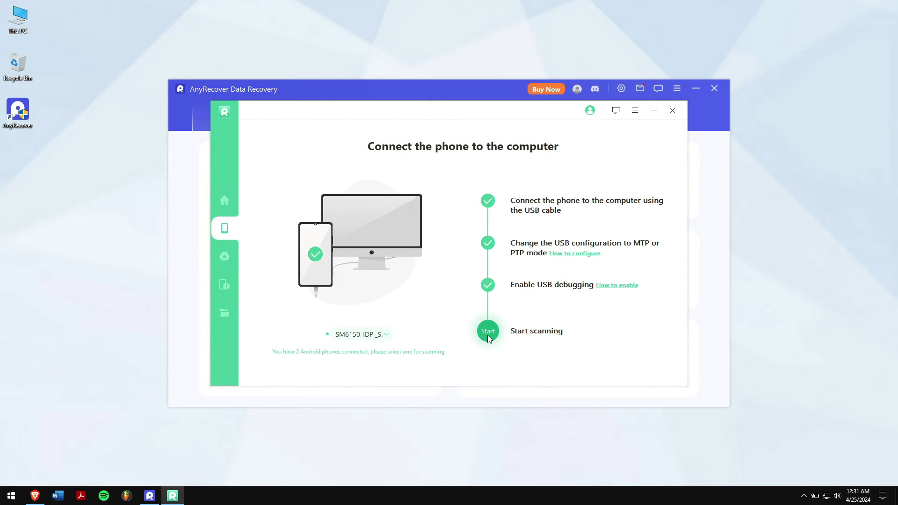
pyautogui.click(487, 332)
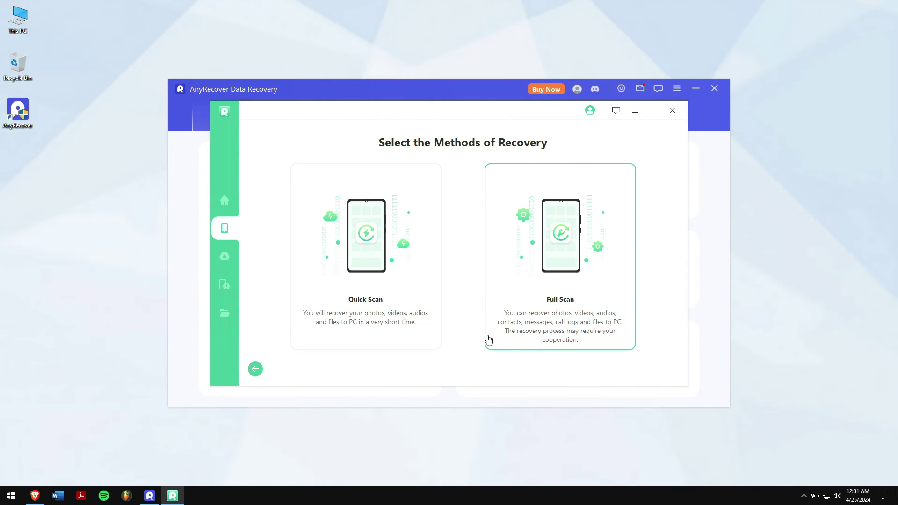
pyautogui.click(555, 271)
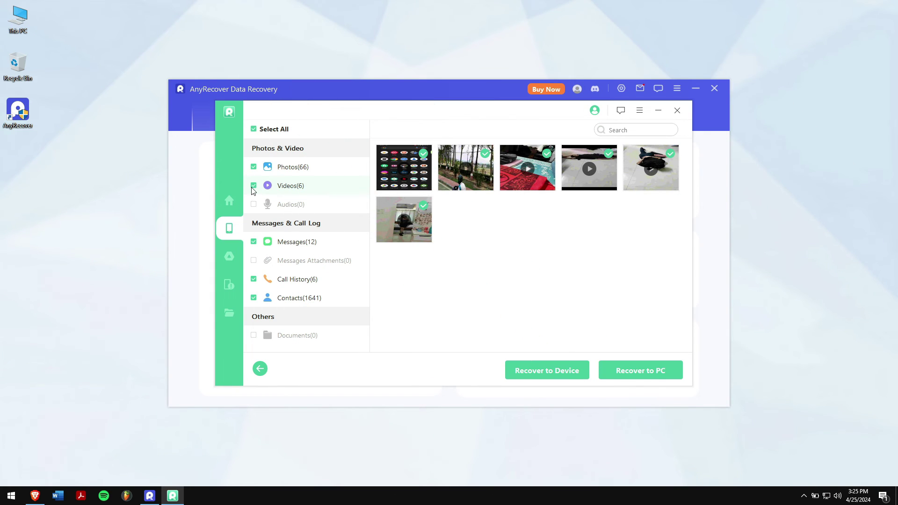
# Step: Uncheck Videos, Photos and Contacts, preview the 12 messages, and recover them to the PC
pyautogui.click(253, 186)
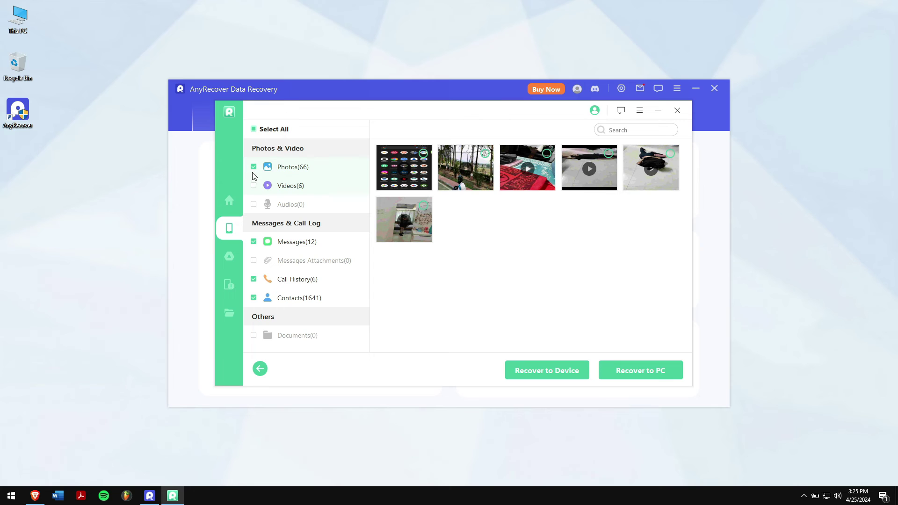
pyautogui.click(257, 304)
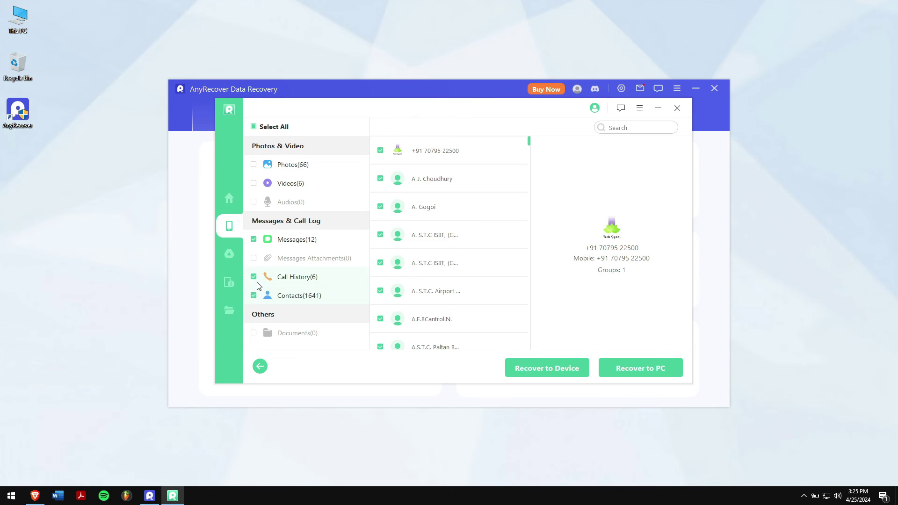
pyautogui.click(315, 243)
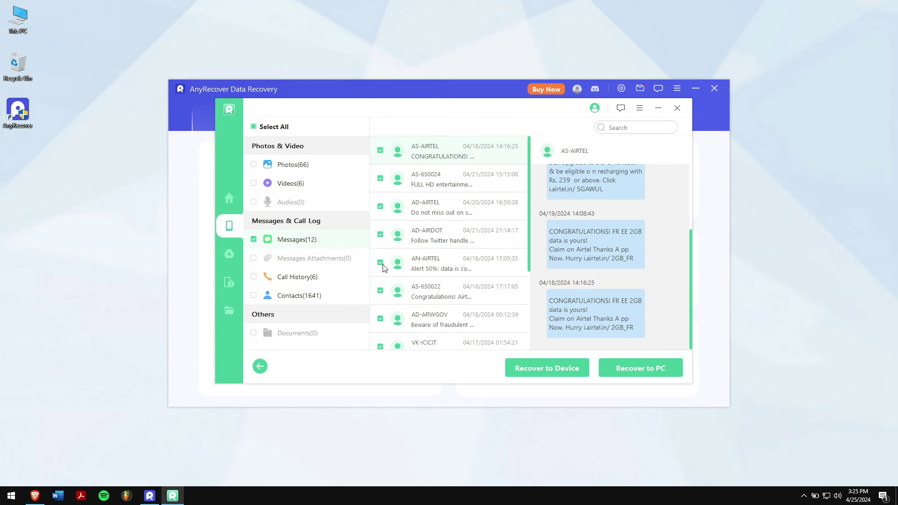
pyautogui.click(635, 373)
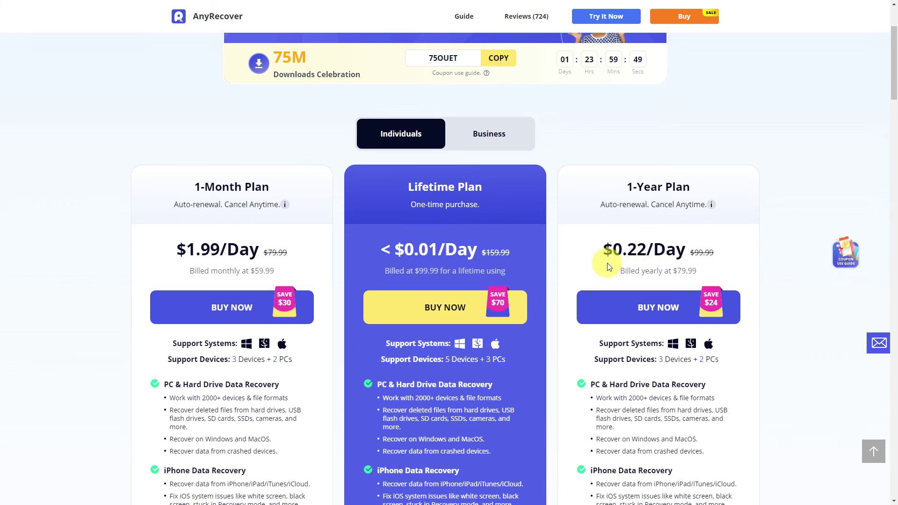
# Step: Apply coupon ARYT0110 to a Lifetime Plan order (89.99 USD total), then select the recovered message files
pyautogui.click(464, 298)
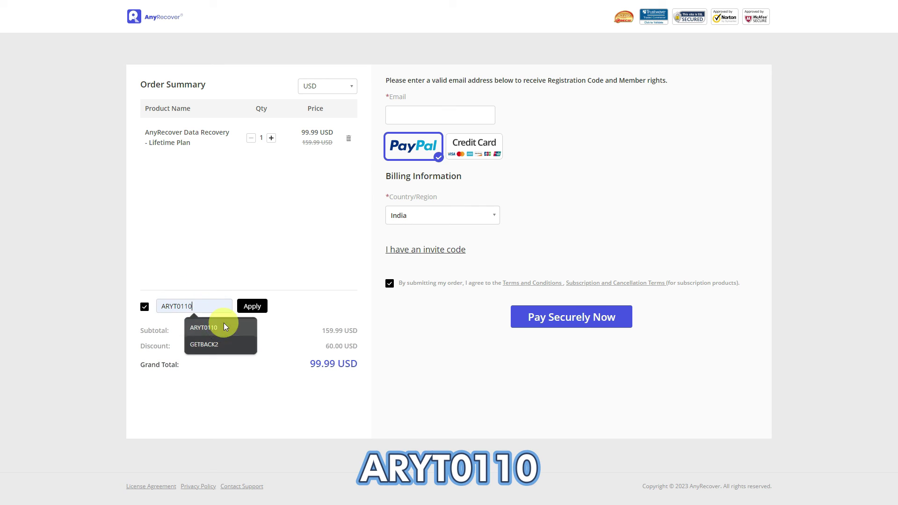
pyautogui.click(224, 323)
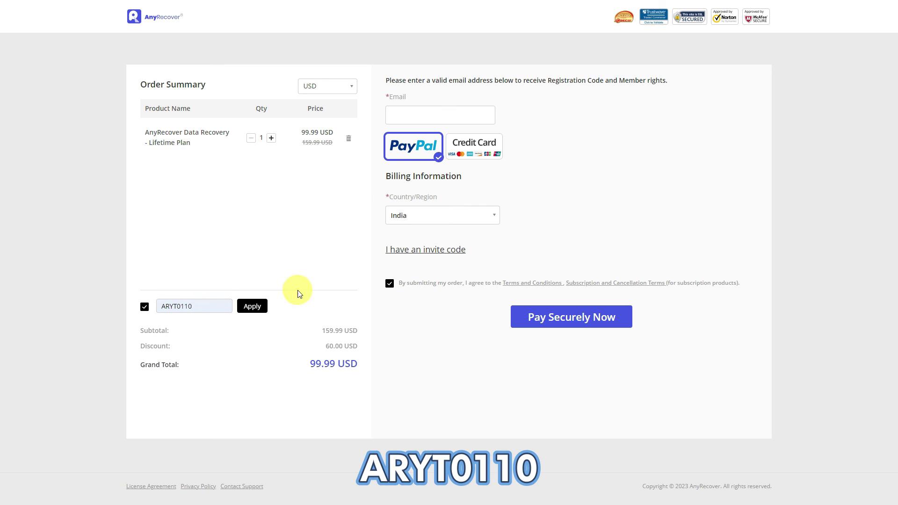
pyautogui.click(252, 306)
pyautogui.moveTo(309, 376); pyautogui.dragTo(371, 377)
pyautogui.click(371, 377)
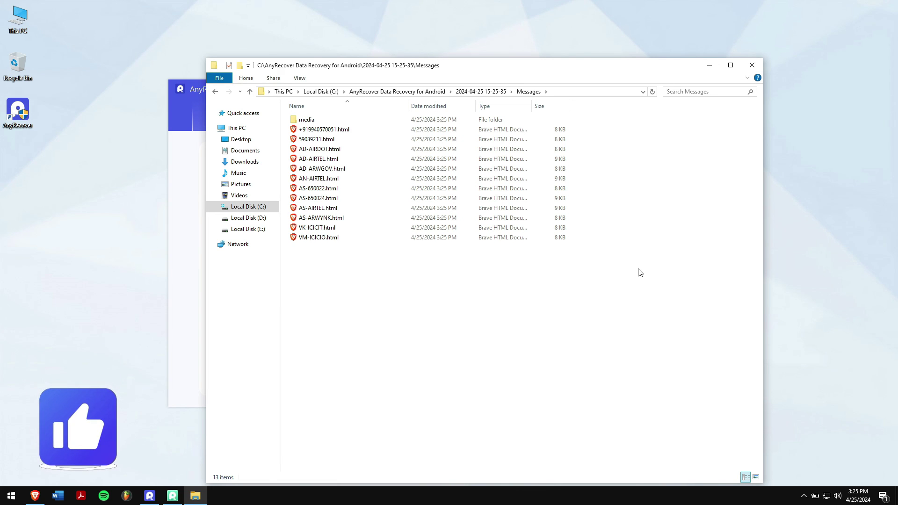
pyautogui.moveTo(638, 268)
pyautogui.mouseDown()
pyautogui.moveTo(435, 190)
pyautogui.moveTo(320, 128)
pyautogui.mouseUp()
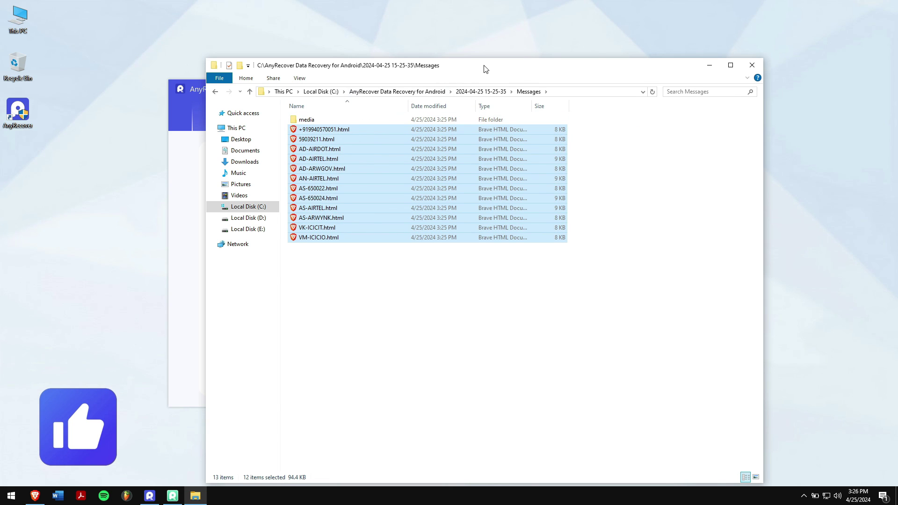
# Step: Move File Explorer aside, close it, and reposition the 'Files recovery completed' window
pyautogui.moveTo(485, 69); pyautogui.dragTo(331, 174)
pyautogui.click(576, 171)
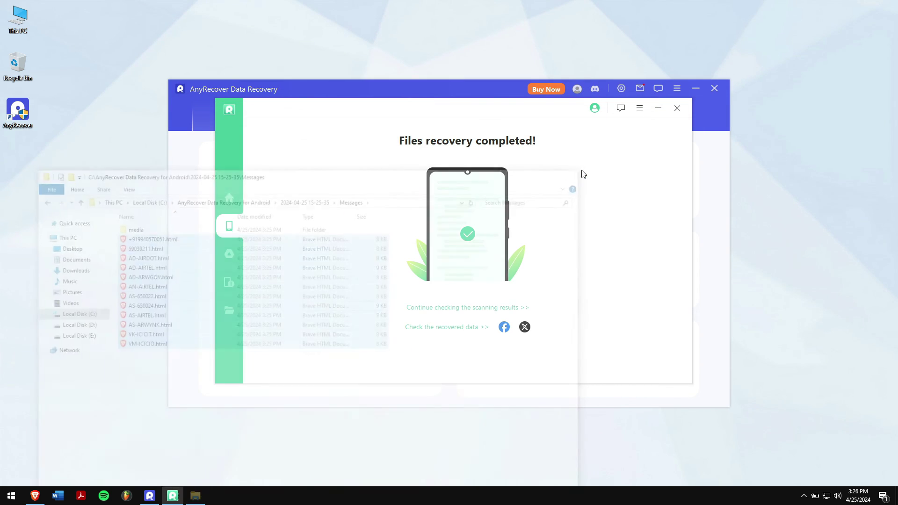
pyautogui.moveTo(452, 108); pyautogui.dragTo(405, 133)
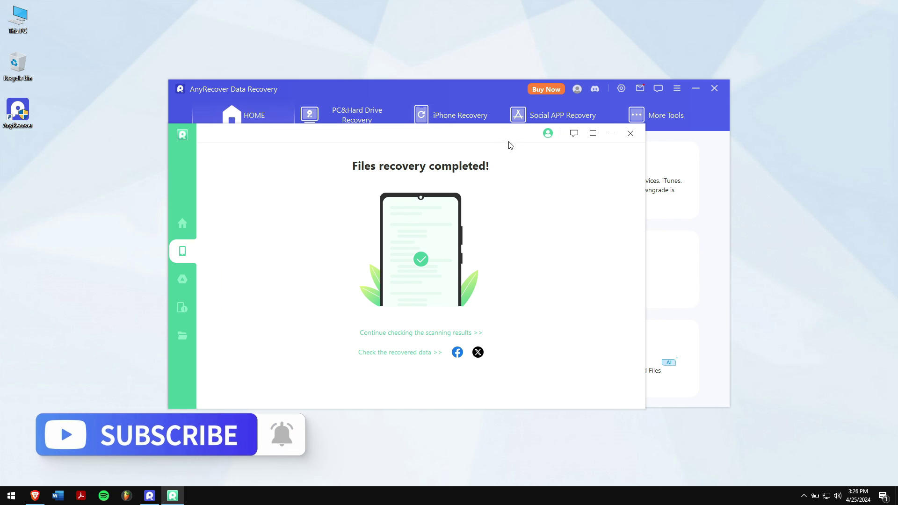
pyautogui.moveTo(509, 145); pyautogui.dragTo(575, 133)
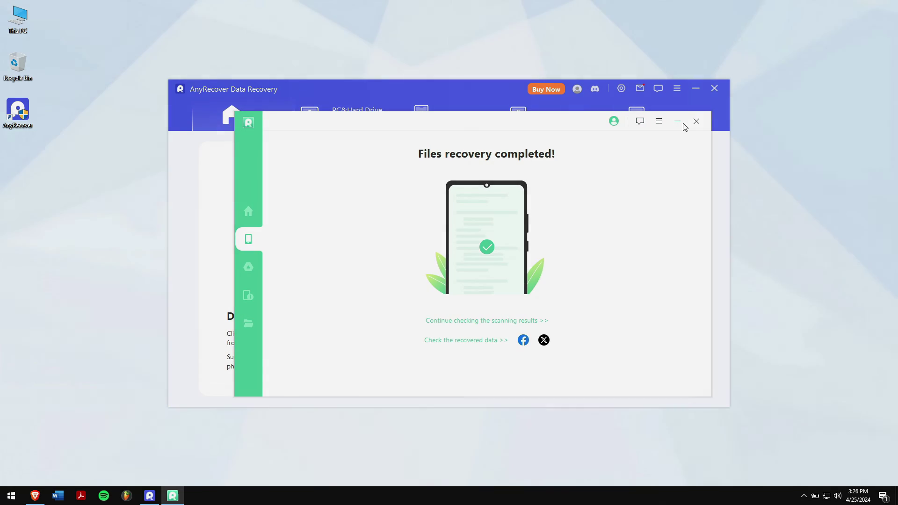